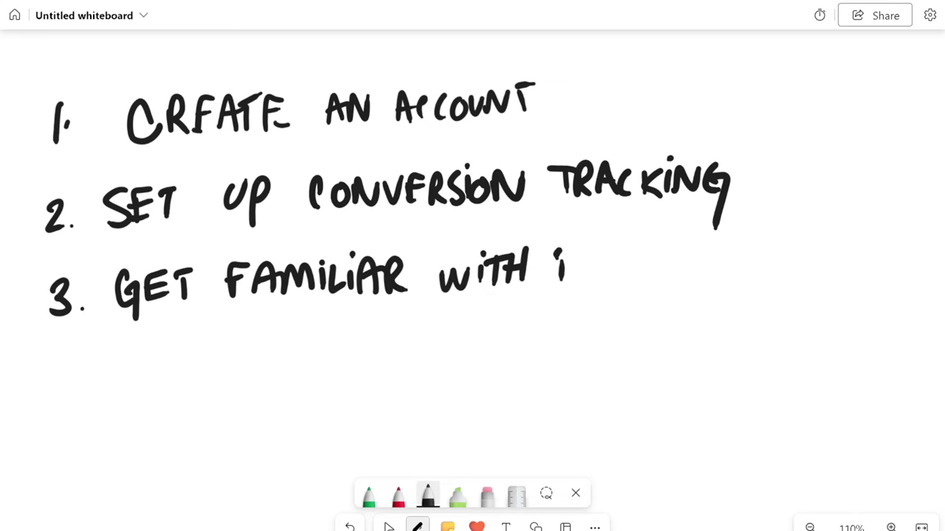
Step: Finish the handwritten list with "PLATFORM" in item 3 and the ending of "READY" in item 4
mouse_move(562, 251)
left_mouse_down()
mouse_move(595, 276)
mouse_move(619, 250)
mouse_move(649, 243)
mouse_move(697, 264)
mouse_move(717, 242)
mouse_move(743, 270)
left_mouse_up()
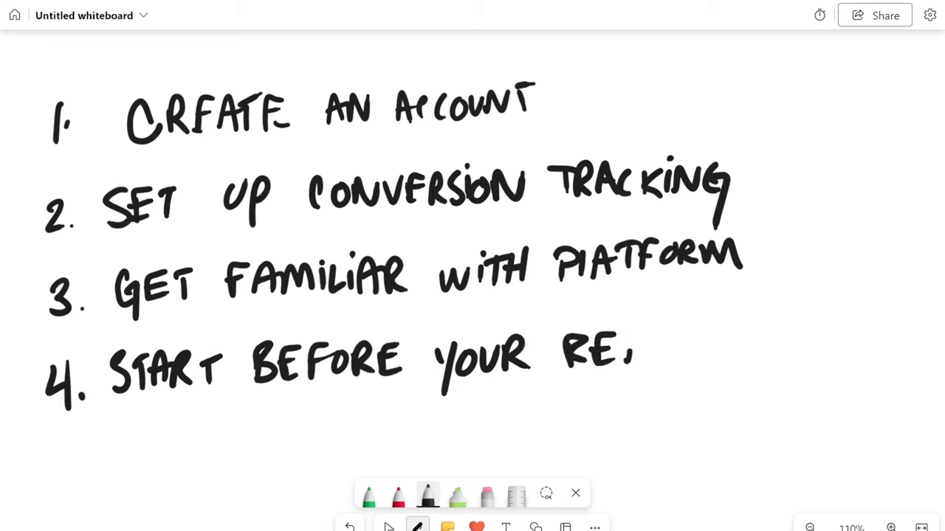
left_click_drag(685, 336, 699, 356)
left_click_drag(709, 330, 688, 398)
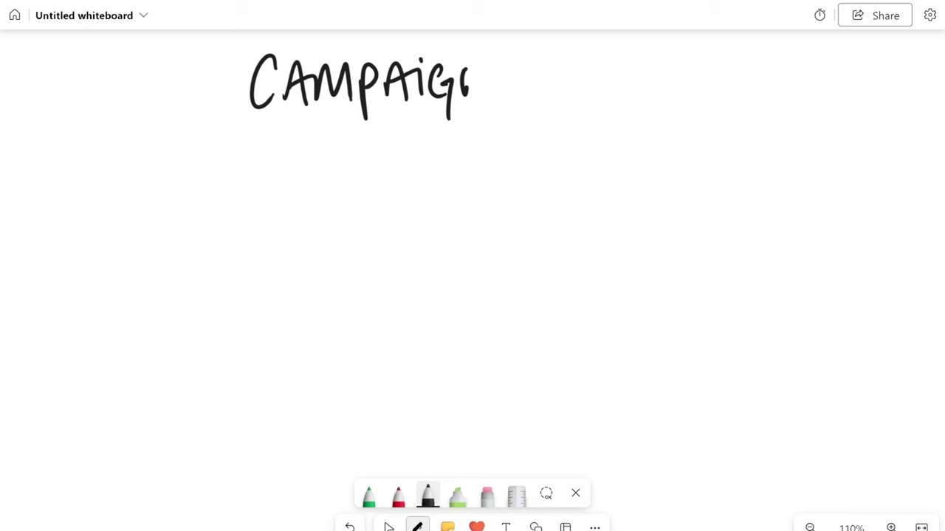
Step: Complete the "CAMPAIGN" heading on the cleared whiteboard, underline it, and draw two black branch lines below it
left_click_drag(462, 95, 505, 56)
left_click_drag(221, 105, 567, 99)
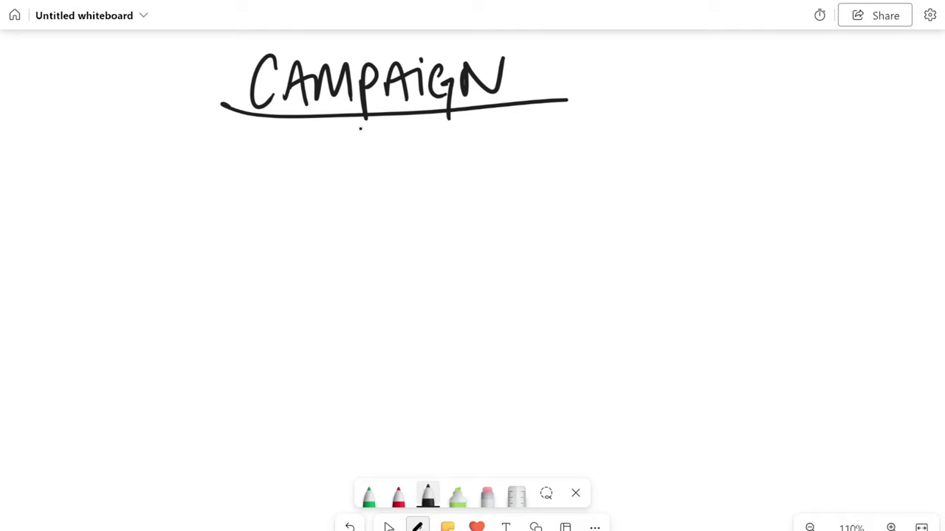
left_click_drag(366, 135, 291, 233)
left_click_drag(383, 135, 518, 209)
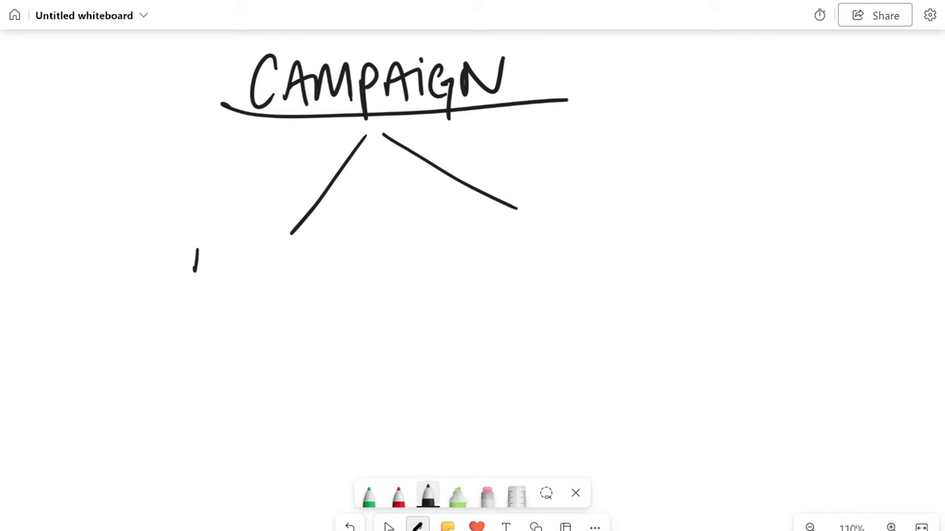
Step: Handwrite "AD SET" in black at the end of the left branch
left_click_drag(197, 249, 220, 270)
mouse_move(200, 257)
left_mouse_down()
mouse_move(216, 256)
mouse_move(222, 270)
left_mouse_up()
left_click_drag(220, 235, 223, 269)
left_click_drag(278, 243, 266, 267)
mouse_move(293, 243)
left_mouse_down()
mouse_move(293, 267)
mouse_move(316, 266)
left_mouse_up()
left_click_drag(323, 234, 351, 233)
left_click_drag(341, 236, 341, 262)
Step: Handwrite "ADSET" under the right branch and add three lines below it, each leading to an "AD" label
mouse_move(523, 249)
left_mouse_down()
mouse_move(559, 244)
mouse_move(603, 217)
mouse_move(603, 229)
left_mouse_up()
left_click_drag(590, 243, 602, 242)
mouse_move(622, 217)
left_mouse_down()
mouse_move(622, 242)
mouse_move(636, 211)
left_mouse_up()
mouse_move(528, 238)
left_mouse_down()
mouse_move(555, 244)
mouse_move(554, 297)
left_mouse_up()
mouse_move(578, 260)
left_mouse_down()
mouse_move(598, 288)
mouse_move(642, 275)
left_mouse_up()
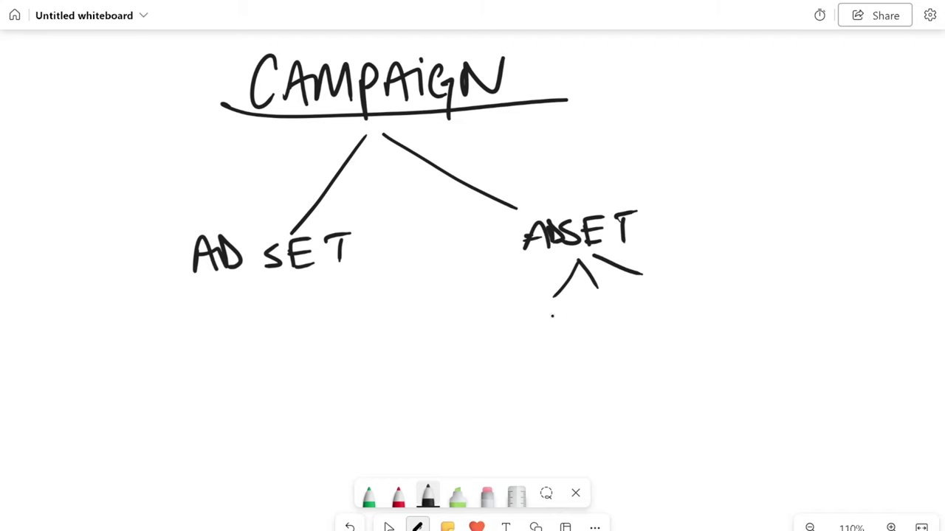
left_click_drag(520, 332, 681, 304)
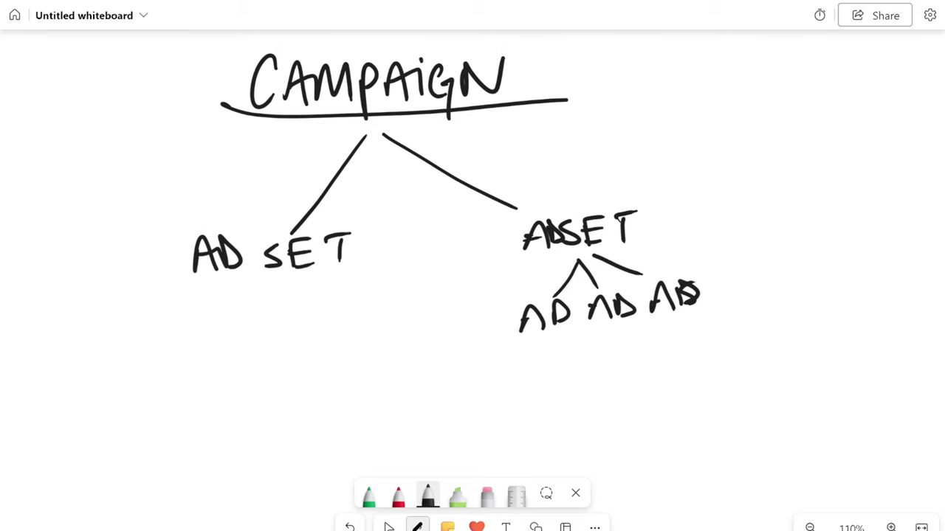
Step: Draw three lines below the left "AD SET" and write "ADS" at the end of each
mouse_move(247, 281)
left_mouse_down()
mouse_move(211, 316)
mouse_move(261, 324)
left_mouse_up()
left_click_drag(300, 282, 316, 310)
mouse_move(138, 360)
left_mouse_down()
mouse_move(157, 332)
mouse_move(163, 359)
left_mouse_up()
mouse_move(168, 361)
left_mouse_down()
mouse_move(186, 348)
mouse_move(173, 360)
left_mouse_up()
mouse_move(204, 336)
left_mouse_down()
mouse_move(185, 358)
mouse_move(336, 347)
mouse_move(329, 336)
left_mouse_up()
left_click_drag(339, 325, 341, 346)
left_click_drag(374, 319, 365, 344)
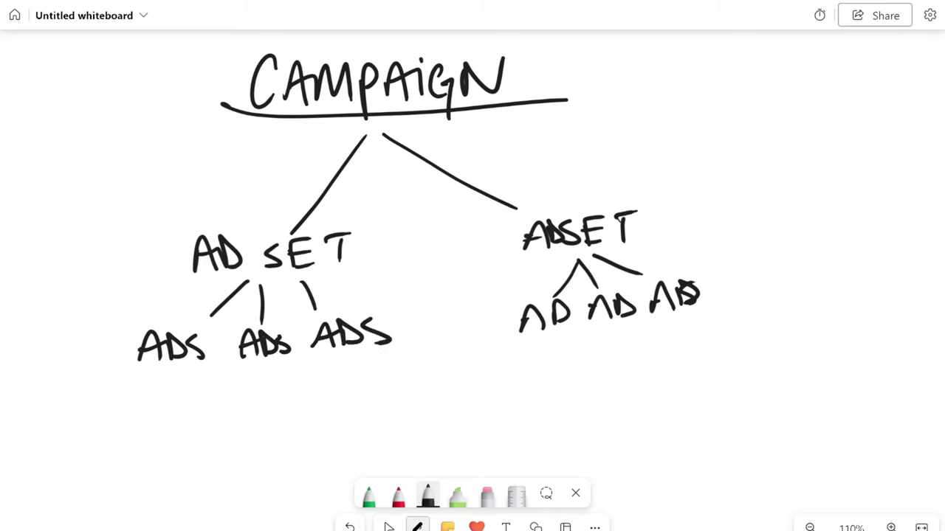
Step: Draw red arrows pointing at the right-hand ads, the right "ADSET" label and the "CAMPAIGN" heading
left_click(397, 496)
mouse_move(860, 223)
left_mouse_down()
mouse_move(732, 279)
mouse_move(770, 285)
left_mouse_up()
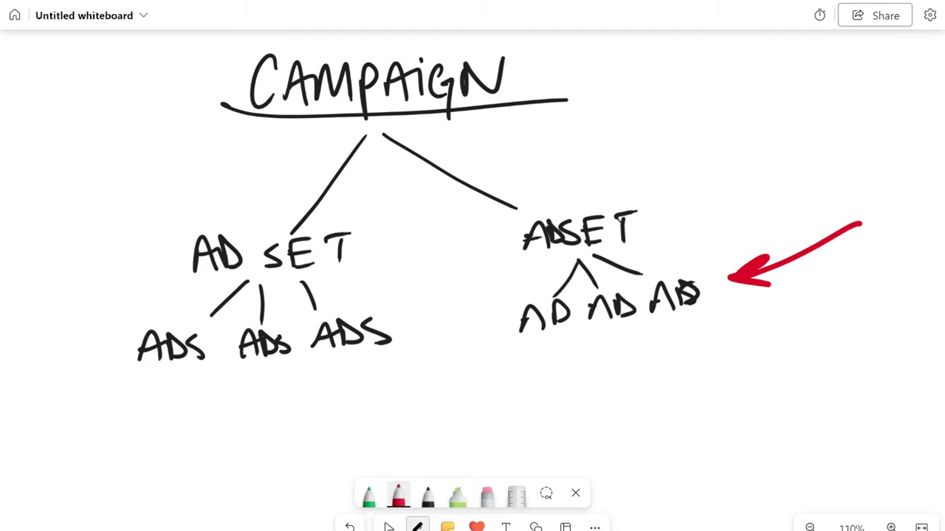
left_click_drag(789, 161, 648, 213)
left_click_drag(683, 186, 720, 206)
mouse_move(805, 116)
left_mouse_down()
mouse_move(586, 67)
mouse_move(596, 78)
left_mouse_up()
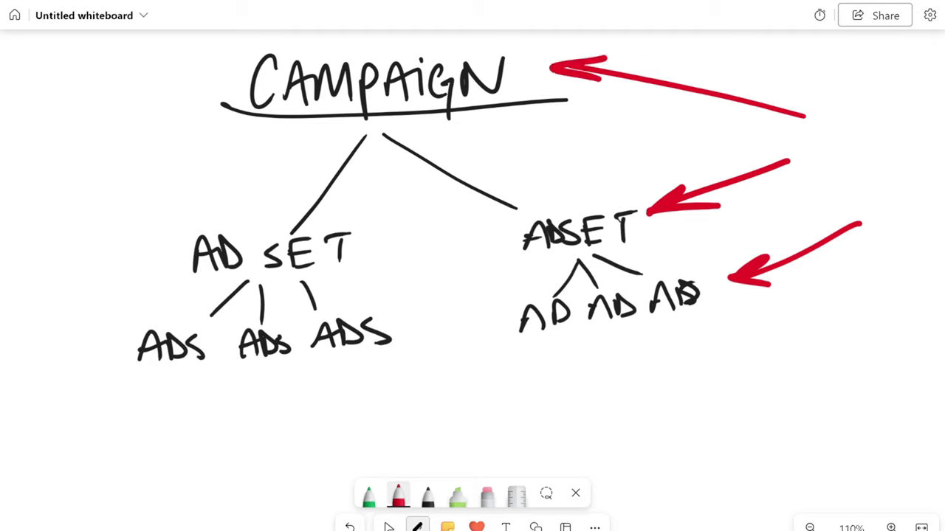
Step: Handwrite "PRODUCT OFFER" in green beside the "CAMPAIGN" heading and underline it
left_click(368, 496)
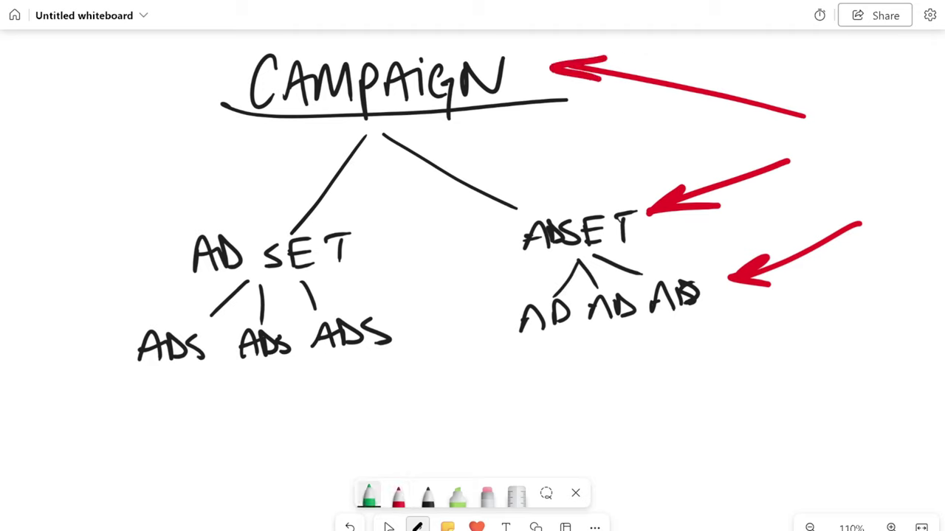
left_click_drag(65, 103, 110, 122)
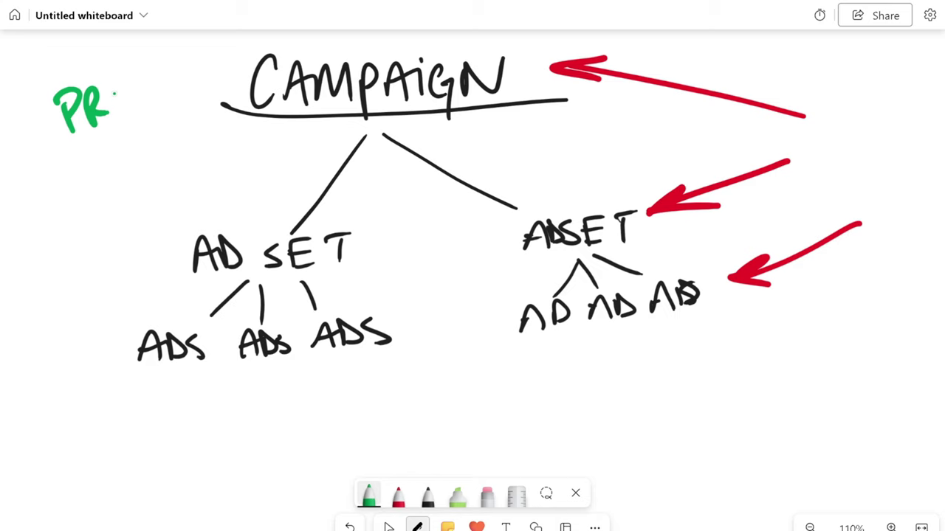
mouse_move(117, 90)
left_mouse_down()
mouse_move(122, 111)
mouse_move(169, 73)
mouse_move(170, 95)
left_mouse_up()
mouse_move(196, 67)
left_mouse_down()
mouse_move(194, 86)
mouse_move(213, 55)
left_mouse_up()
mouse_move(118, 143)
left_mouse_down()
mouse_move(104, 159)
mouse_move(119, 144)
left_mouse_up()
mouse_move(140, 124)
left_mouse_down()
mouse_move(127, 156)
mouse_move(150, 134)
left_mouse_up()
mouse_move(162, 117)
left_mouse_down()
mouse_move(149, 145)
mouse_move(178, 112)
mouse_move(170, 141)
left_mouse_up()
left_click_drag(172, 142, 198, 133)
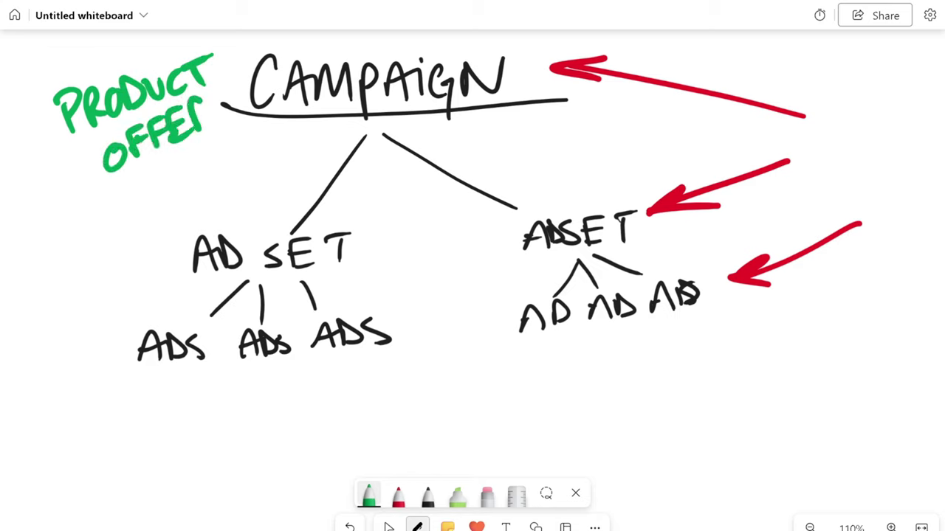
left_click_drag(193, 98, 185, 133)
left_click_drag(194, 99, 228, 140)
left_click_drag(105, 193, 229, 141)
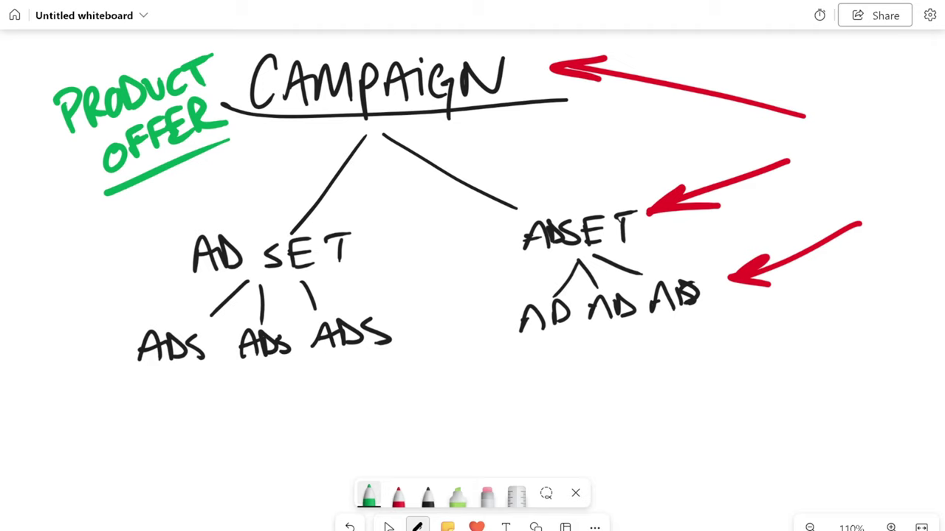
Step: Change the green pen to blue and circle the left "AD SET" label
left_click(370, 496)
left_click(386, 388)
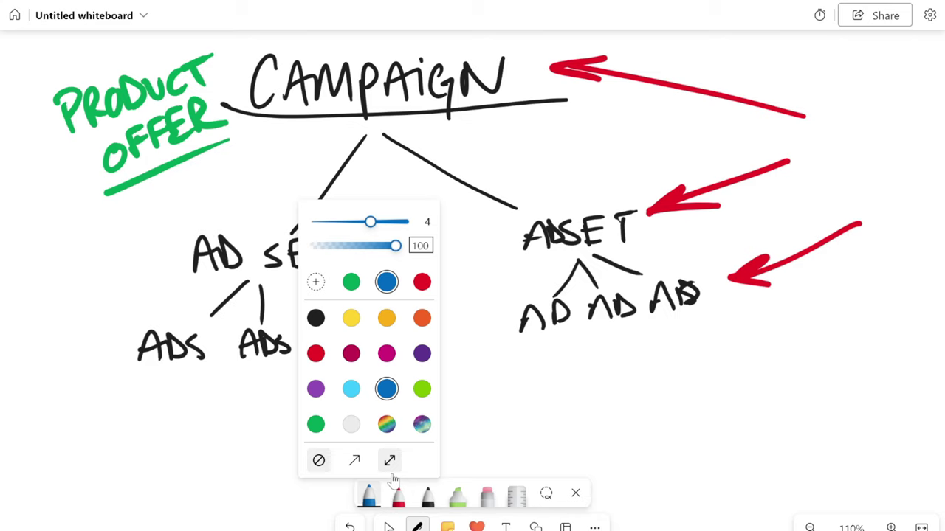
left_click(374, 502)
mouse_move(193, 283)
left_mouse_down()
mouse_move(407, 249)
mouse_move(281, 291)
left_mouse_up()
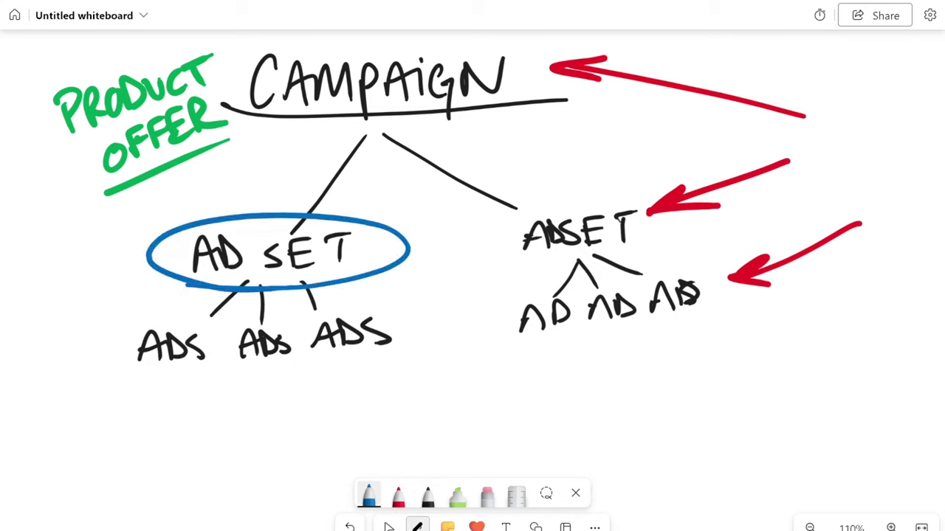
Step: Draw a blue line from the circled "AD SET" down to a handwritten "TARGET" label
mouse_move(383, 279)
left_mouse_down()
mouse_move(458, 345)
mouse_move(487, 428)
mouse_move(506, 434)
left_mouse_up()
mouse_move(487, 404)
left_mouse_down()
mouse_move(523, 401)
mouse_move(542, 428)
left_mouse_up()
mouse_move(527, 415)
left_mouse_down()
mouse_move(553, 414)
mouse_move(570, 425)
left_mouse_up()
mouse_move(591, 398)
left_mouse_down()
mouse_move(578, 400)
mouse_move(597, 440)
mouse_move(606, 426)
left_mouse_up()
left_click_drag(607, 394, 629, 393)
mouse_move(607, 408)
left_mouse_down()
mouse_move(625, 406)
mouse_move(632, 417)
left_mouse_up()
mouse_move(648, 397)
left_mouse_down()
mouse_move(647, 422)
mouse_move(668, 389)
left_mouse_up()
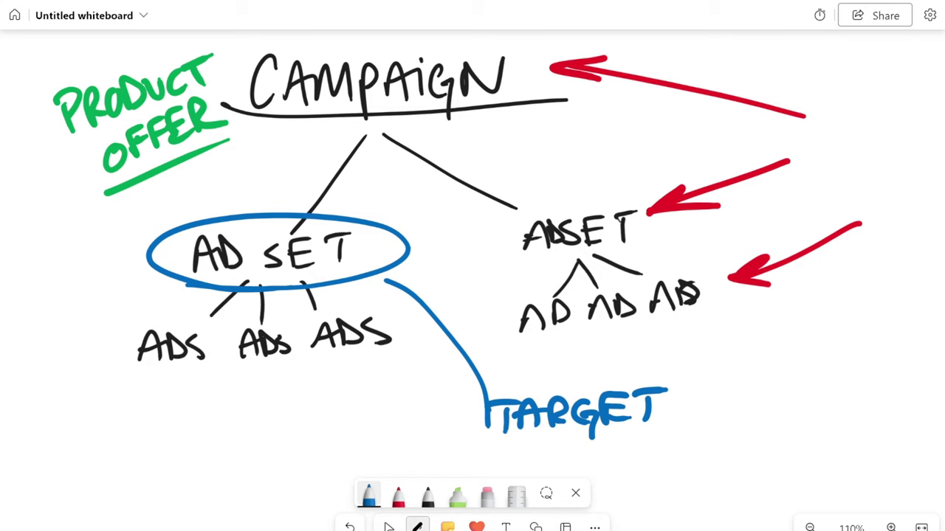
Step: Draw a large blue circle left of the diagram, containing two filled red spots linked by red arcs
scroll(794, 399, "down", 5)
mouse_move(263, 114)
left_mouse_down()
mouse_move(111, 417)
mouse_move(235, 102)
left_mouse_up()
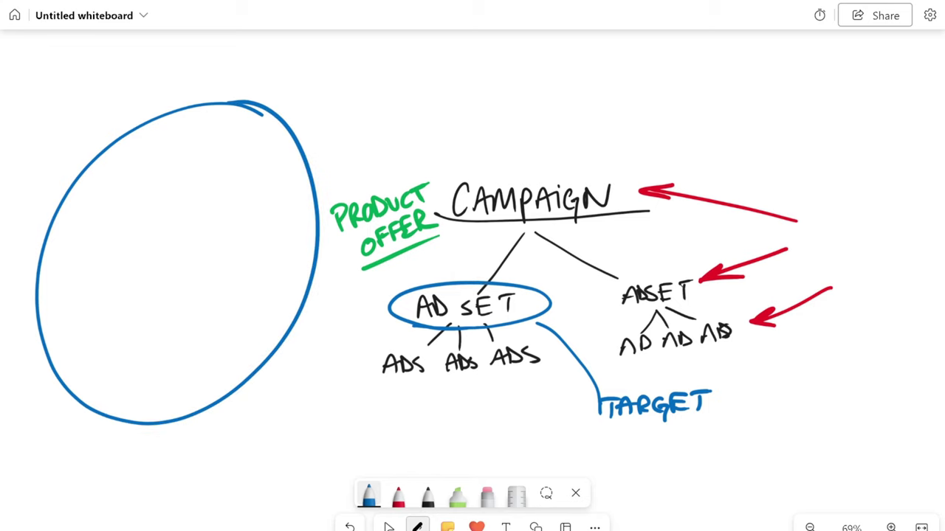
left_click(398, 496)
mouse_move(251, 230)
left_mouse_down()
mouse_move(241, 245)
mouse_move(251, 232)
mouse_move(254, 243)
left_mouse_up()
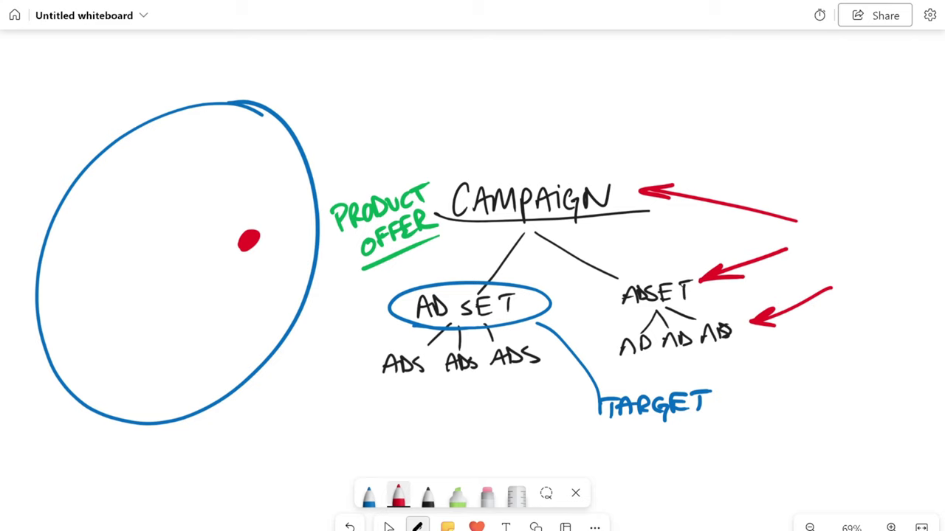
mouse_move(236, 260)
left_mouse_down()
mouse_move(260, 220)
mouse_move(235, 257)
mouse_move(247, 223)
mouse_move(255, 244)
mouse_move(236, 251)
mouse_move(258, 258)
left_mouse_up()
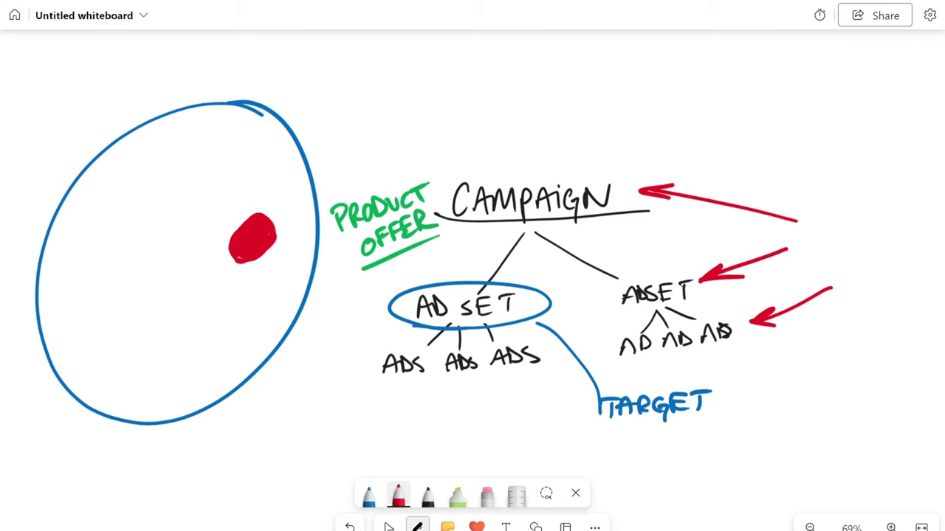
mouse_move(233, 249)
left_mouse_down()
mouse_move(225, 267)
mouse_move(279, 251)
mouse_move(233, 266)
mouse_move(272, 275)
mouse_move(236, 280)
mouse_move(235, 264)
mouse_move(280, 275)
left_mouse_up()
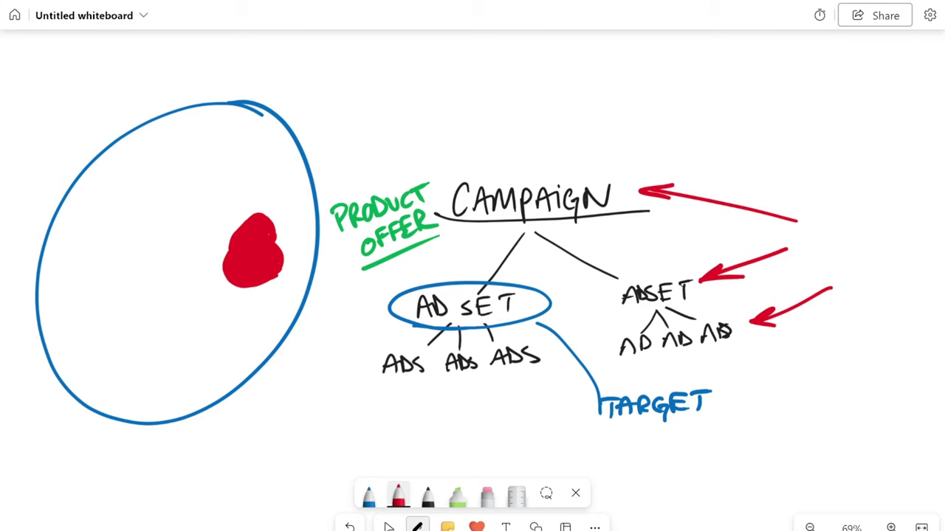
mouse_move(63, 230)
left_mouse_down()
mouse_move(70, 251)
mouse_move(88, 221)
mouse_move(68, 223)
mouse_move(77, 257)
mouse_move(79, 233)
mouse_move(88, 243)
mouse_move(238, 229)
left_mouse_up()
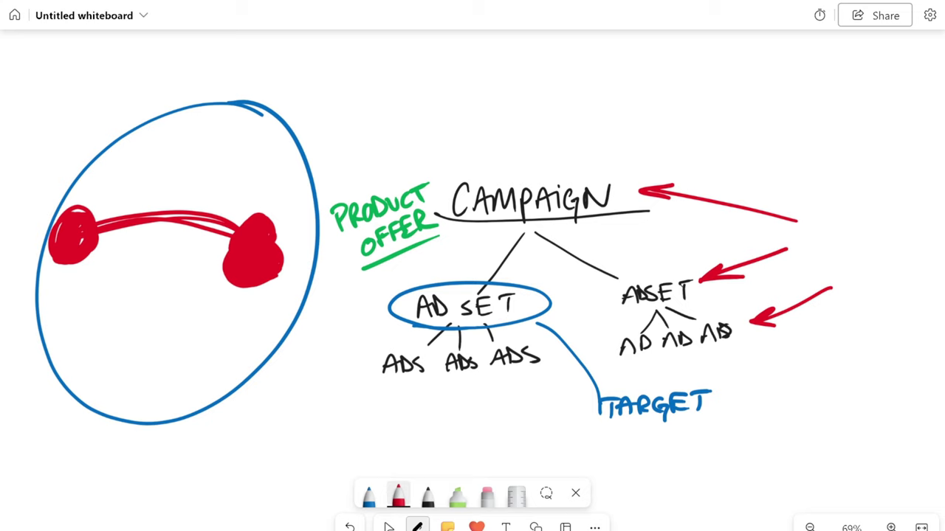
mouse_move(223, 251)
left_mouse_down()
mouse_move(92, 259)
mouse_move(230, 228)
mouse_move(120, 214)
mouse_move(223, 265)
left_mouse_up()
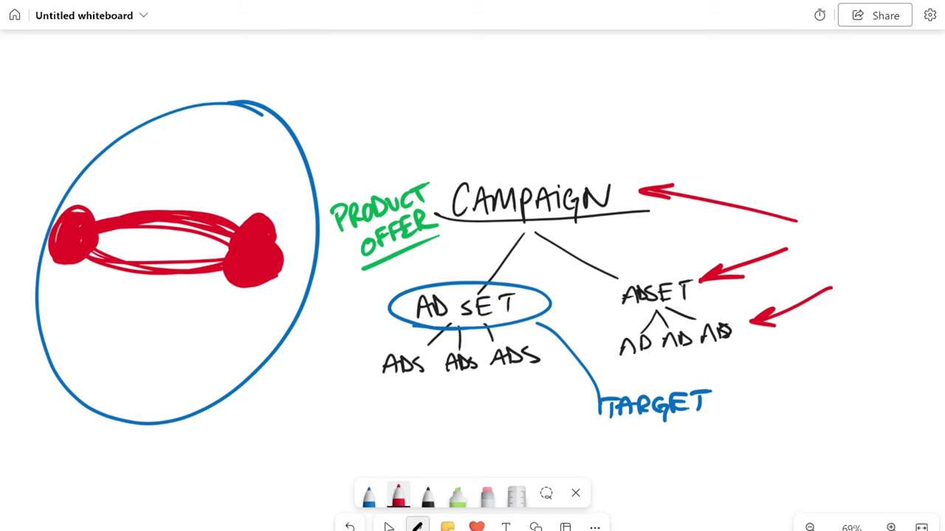
Step: Change the blue pen to green and handwrite "BOOK" above the campaign diagram
left_click(369, 496)
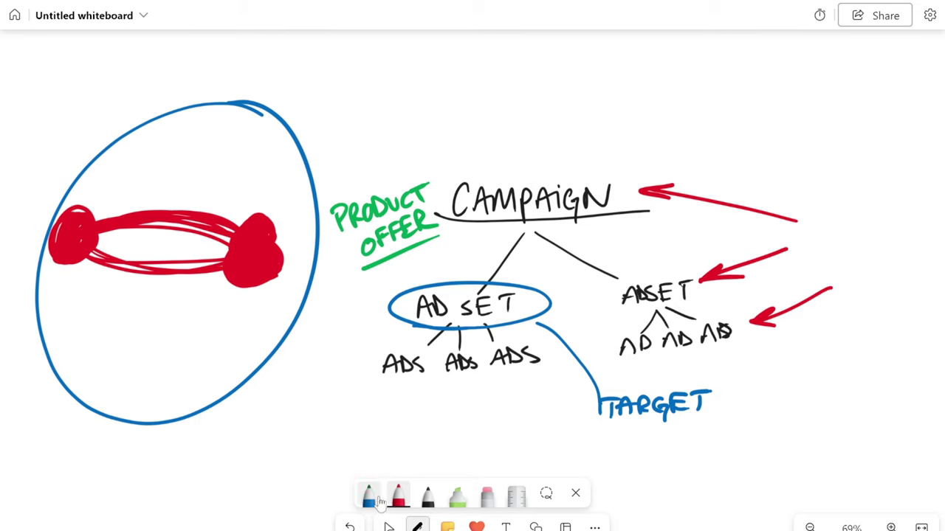
left_click(369, 496)
left_click(315, 424)
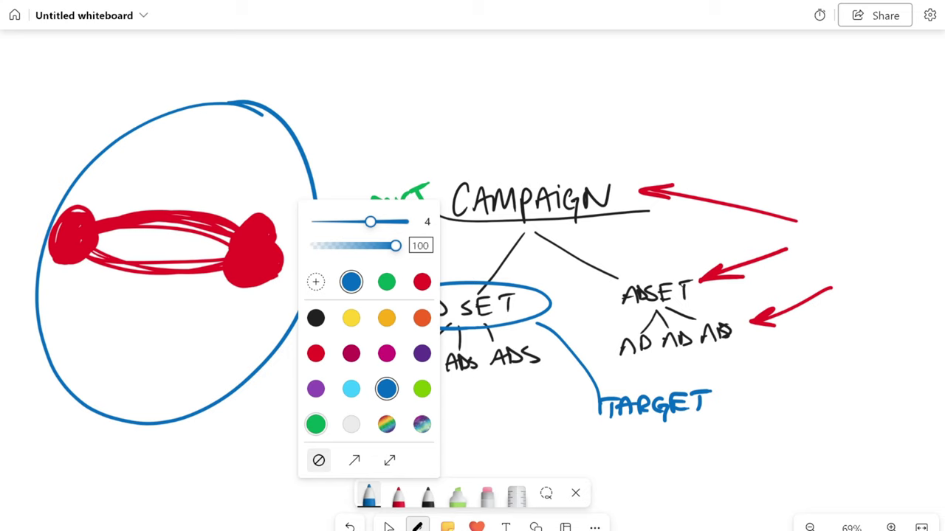
left_click_drag(382, 98, 377, 134)
left_click_drag(402, 104, 420, 104)
left_click_drag(431, 91, 434, 122)
left_click_drag(446, 89, 451, 115)
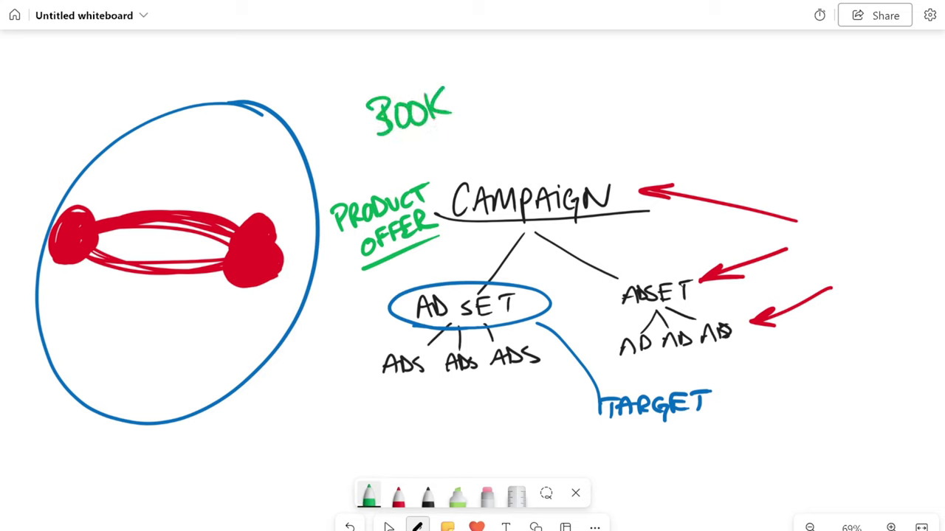
Step: Handwrite "COURSE" and "SERVICE" in green, in a row beside "BOOK"
mouse_move(536, 93)
left_mouse_down()
mouse_move(529, 117)
mouse_move(554, 99)
mouse_move(583, 96)
left_mouse_up()
left_click_drag(585, 113, 599, 108)
mouse_move(619, 94)
left_mouse_down()
mouse_move(620, 108)
mouse_move(634, 109)
left_mouse_up()
mouse_move(708, 96)
left_mouse_down()
mouse_move(694, 116)
mouse_move(754, 117)
left_mouse_up()
left_click_drag(758, 98, 779, 120)
left_click_drag(777, 87, 800, 121)
mouse_move(806, 99)
left_mouse_down()
mouse_move(805, 120)
mouse_move(815, 108)
left_mouse_up()
left_click_drag(807, 121, 826, 121)
Step: Underline "SERVICE", "COURSE" and "BOOK" in green
left_click_drag(705, 130, 807, 133)
left_click_drag(561, 124, 628, 119)
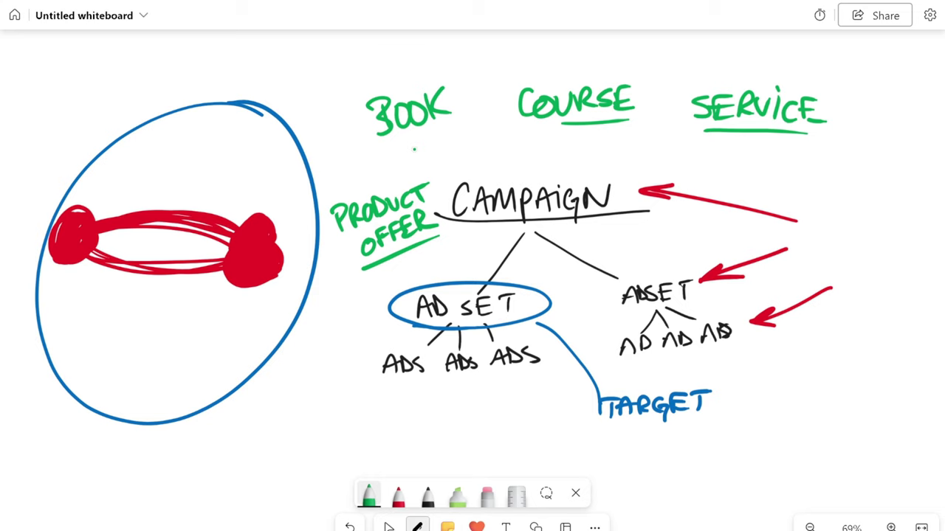
left_click_drag(374, 146, 434, 131)
Step: Put a green "1" before "BOOK", "COURSE" and "SERVICE", and write "2 SERVICE" beneath the last one
left_click_drag(351, 104, 355, 133)
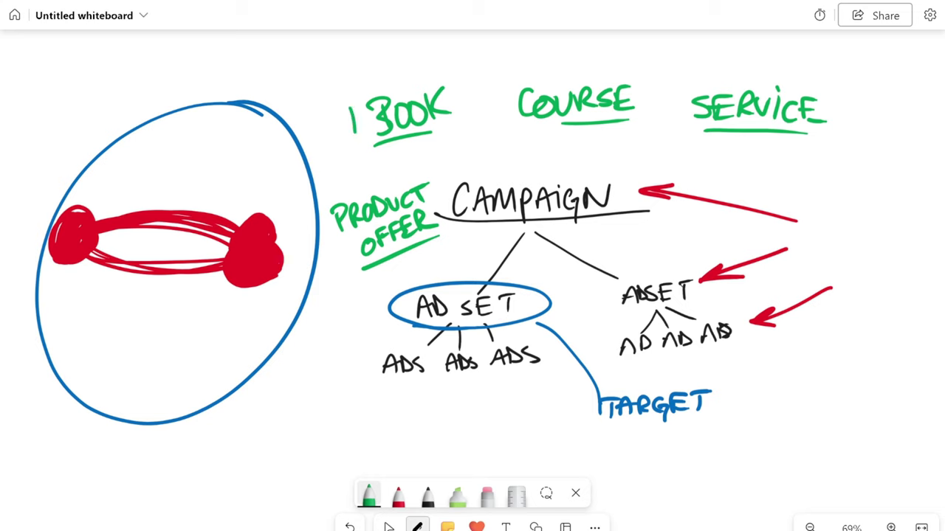
left_click_drag(495, 86, 499, 117)
mouse_move(675, 87)
left_mouse_down()
mouse_move(673, 118)
mouse_move(694, 166)
left_mouse_up()
left_click_drag(720, 146, 707, 169)
mouse_move(726, 149)
left_mouse_down()
mouse_move(730, 167)
mouse_move(770, 169)
left_mouse_up()
left_click_drag(772, 157, 791, 152)
left_click_drag(797, 152, 809, 166)
mouse_move(824, 150)
left_mouse_down()
mouse_move(821, 167)
mouse_move(830, 152)
left_mouse_up()
left_click_drag(821, 165, 837, 165)
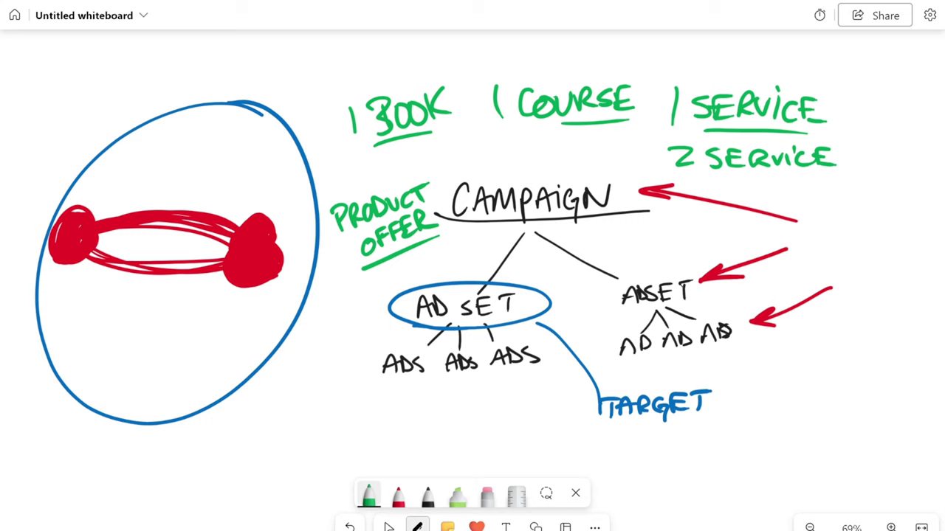
Step: Lasso-select everything drawn on the whiteboard and clear it
left_click(547, 493)
mouse_move(611, 456)
left_mouse_down()
mouse_move(73, 445)
mouse_move(56, 129)
mouse_move(790, 36)
mouse_move(896, 361)
mouse_move(517, 451)
mouse_move(612, 455)
left_mouse_up()
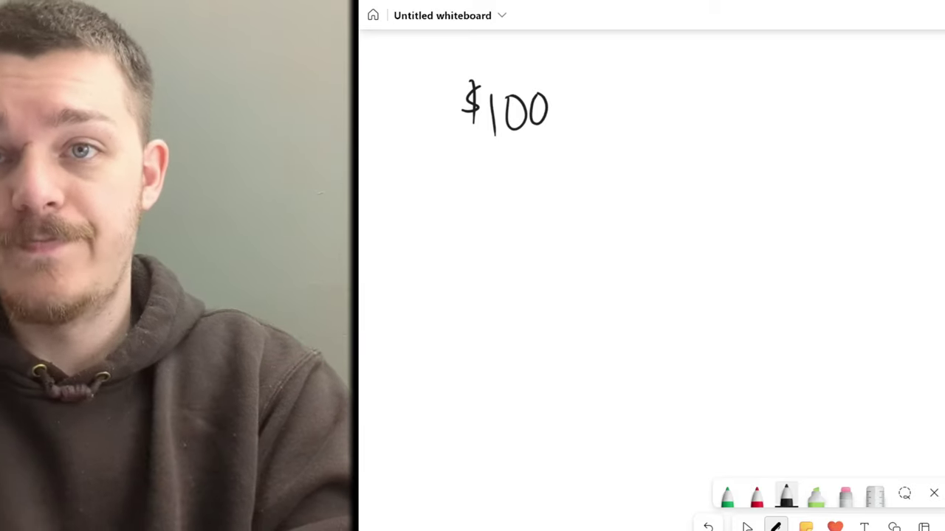
Step: Handwrite "+ BEST" in black after "$100"
left_click_drag(608, 108, 580, 109)
left_click_drag(593, 94, 593, 117)
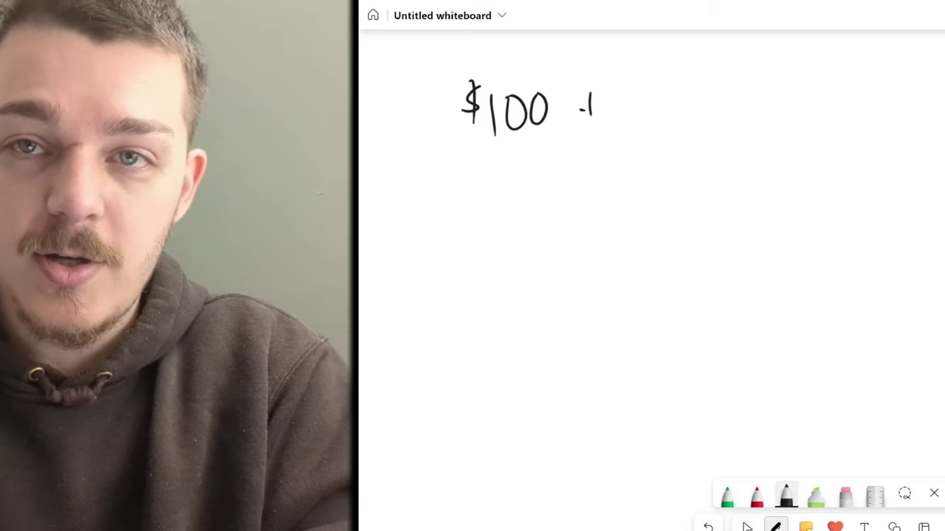
left_click(646, 96)
mouse_move(642, 89)
left_mouse_down()
mouse_move(641, 118)
mouse_move(667, 116)
left_mouse_up()
mouse_move(666, 91)
left_mouse_down()
mouse_move(679, 88)
mouse_move(680, 112)
left_mouse_up()
left_click_drag(694, 92, 686, 107)
mouse_move(702, 88)
left_mouse_down()
mouse_move(703, 104)
mouse_move(707, 88)
left_mouse_up()
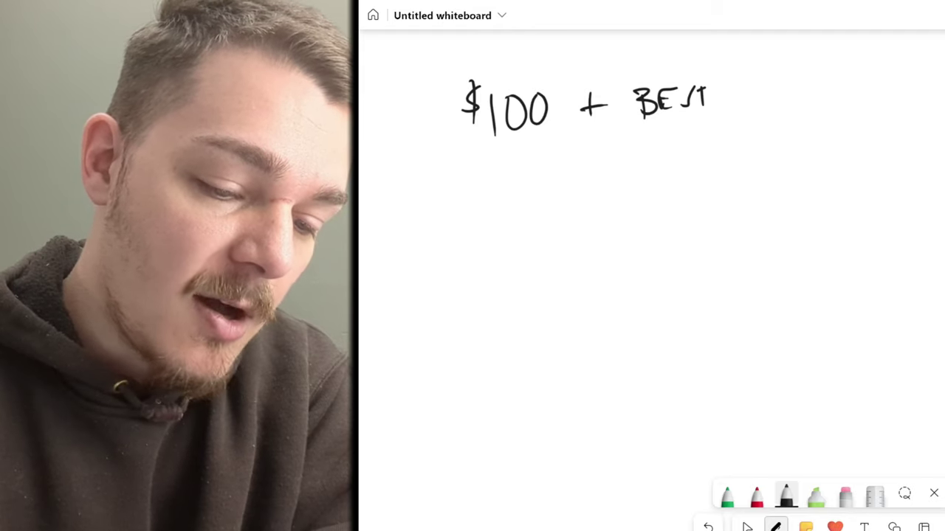
Step: Handwrite "OFFER" in black after "BEST" and underline "$100"
left_click(736, 87)
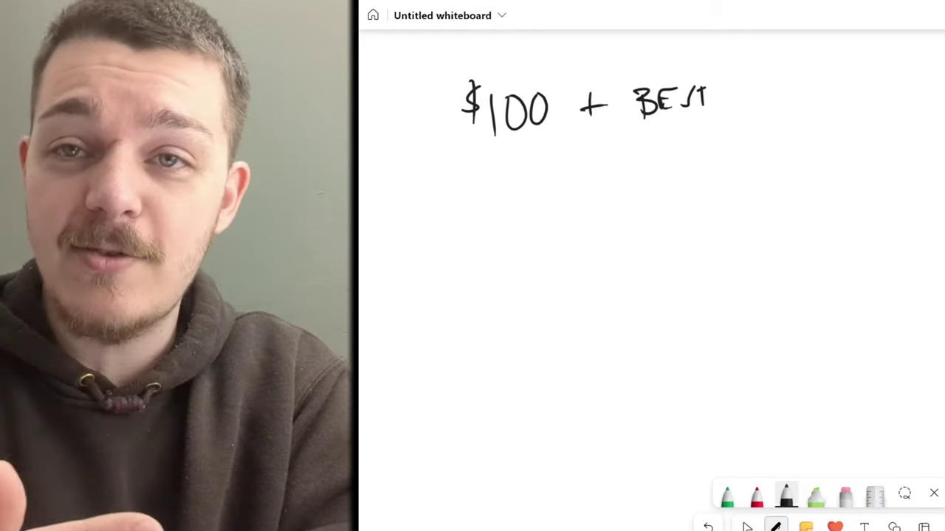
left_click_drag(748, 87, 758, 102)
mouse_move(759, 87)
left_mouse_down()
mouse_move(770, 81)
mouse_move(773, 98)
left_mouse_up()
mouse_move(774, 84)
left_mouse_down()
mouse_move(784, 79)
mouse_move(787, 95)
left_mouse_up()
mouse_move(787, 83)
left_mouse_down()
mouse_move(798, 78)
mouse_move(797, 86)
left_mouse_up()
left_click_drag(788, 95, 805, 97)
left_click_drag(804, 81, 824, 94)
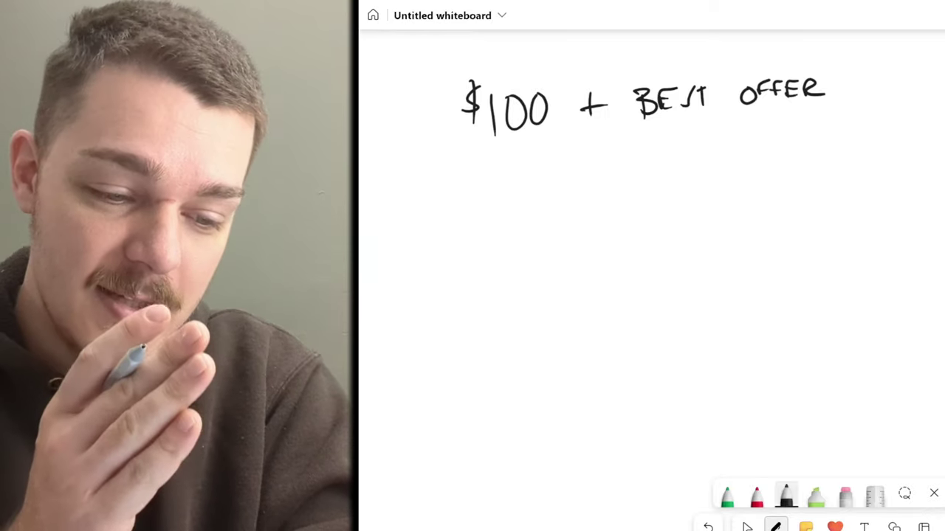
left_click_drag(475, 149, 550, 136)
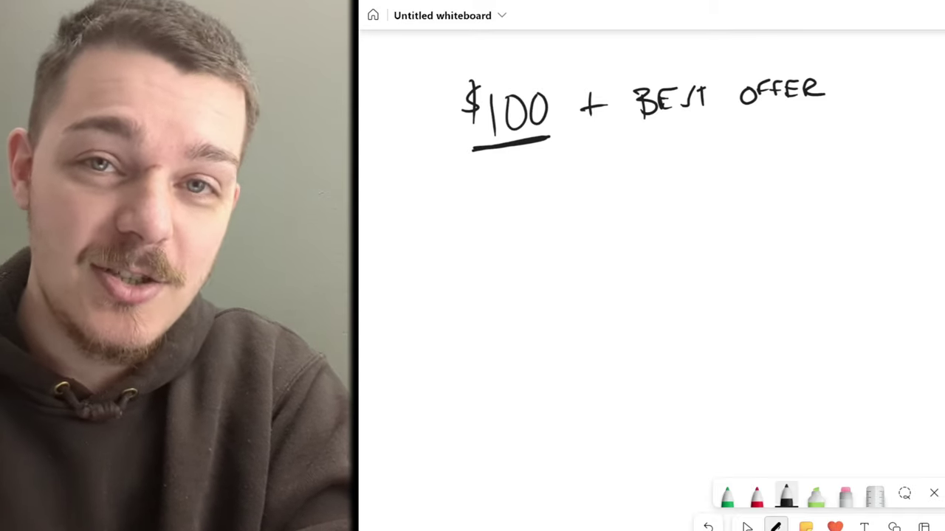
Step: Handwrite "-100" in red beneath the underlined "$100"
left_click(756, 496)
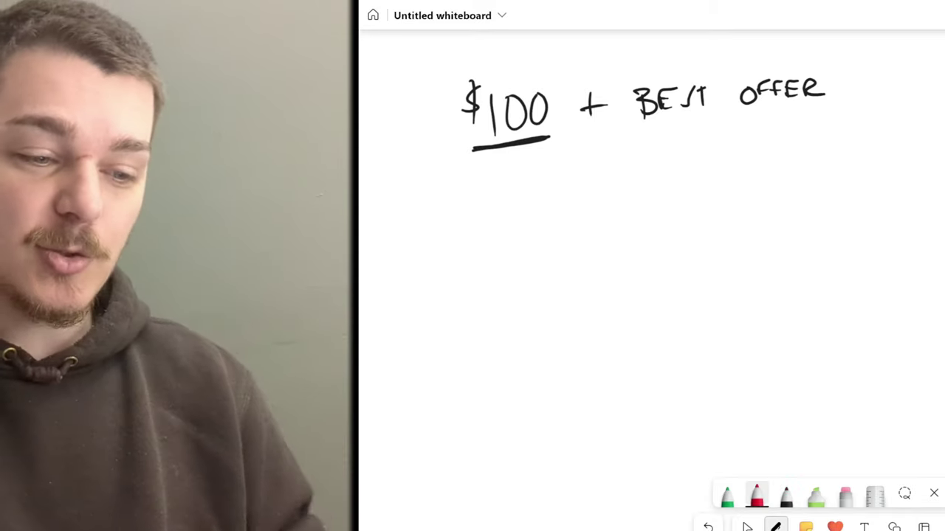
left_click_drag(441, 194, 470, 193)
mouse_move(484, 179)
left_mouse_down()
mouse_move(486, 198)
mouse_move(503, 178)
left_mouse_up()
mouse_move(522, 177)
left_mouse_down()
mouse_move(536, 176)
mouse_move(523, 177)
left_mouse_up()
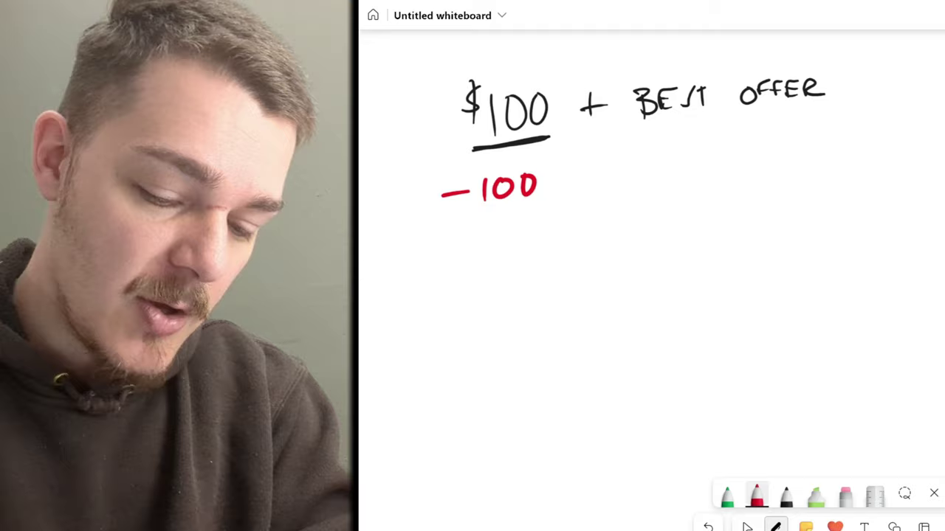
Step: Handwrite "LEARN" and "ADS WORK" in green on separate lines beneath "BEST OFFER"
left_click(726, 496)
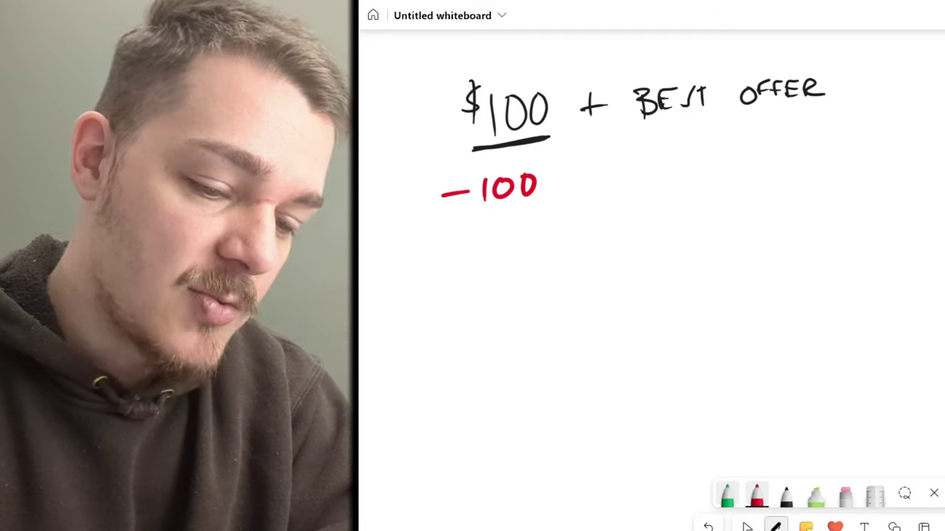
mouse_move(646, 144)
left_mouse_down()
mouse_move(664, 157)
mouse_move(690, 144)
mouse_move(710, 157)
mouse_move(756, 137)
left_mouse_up()
mouse_move(647, 198)
left_mouse_down()
mouse_move(664, 196)
mouse_move(676, 180)
mouse_move(684, 190)
mouse_move(789, 165)
mouse_move(790, 189)
left_mouse_up()
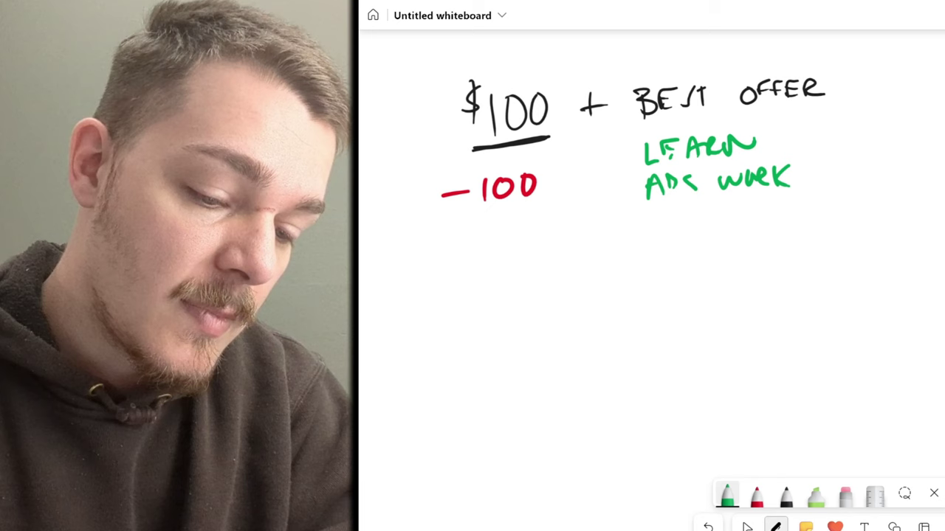
Step: Handwrite "RUN BETTER" in green beneath "ADS WORK"
mouse_move(644, 246)
left_mouse_down()
mouse_move(648, 235)
mouse_move(662, 246)
left_mouse_up()
left_click_drag(664, 224, 697, 223)
mouse_move(710, 225)
left_mouse_down()
mouse_move(713, 239)
mouse_move(738, 233)
left_mouse_up()
left_click_drag(752, 218, 752, 236)
left_click_drag(766, 215, 781, 209)
mouse_move(772, 215)
left_mouse_down()
mouse_move(770, 232)
mouse_move(808, 231)
left_mouse_up()
Step: Add "TARGETING" in green handwriting beneath "RUN BETTER"
mouse_move(651, 270)
left_mouse_down()
mouse_move(652, 289)
mouse_move(658, 266)
left_mouse_up()
mouse_move(663, 286)
left_mouse_down()
mouse_move(677, 285)
mouse_move(676, 274)
left_mouse_up()
left_click_drag(681, 285, 713, 294)
mouse_move(723, 264)
left_mouse_down()
mouse_move(724, 279)
mouse_move(739, 273)
left_mouse_up()
left_click_drag(735, 263, 762, 260)
mouse_move(750, 263)
left_mouse_down()
mouse_move(749, 275)
mouse_move(767, 274)
mouse_move(782, 257)
left_mouse_up()
left_click_drag(792, 254, 804, 292)
Step: Handwrite "FOLLOW UP" and a row of dots in green, and draw a long horizontal green line beneath the whole list
left_click_drag(647, 310, 645, 334)
mouse_move(651, 310)
left_mouse_down()
mouse_move(662, 309)
mouse_move(657, 321)
left_mouse_up()
left_click_drag(664, 313, 666, 329)
mouse_move(681, 313)
left_mouse_down()
mouse_move(682, 329)
mouse_move(712, 325)
left_mouse_up()
left_click_drag(719, 307, 746, 309)
mouse_move(762, 304)
left_mouse_down()
mouse_move(778, 318)
mouse_move(786, 310)
left_mouse_up()
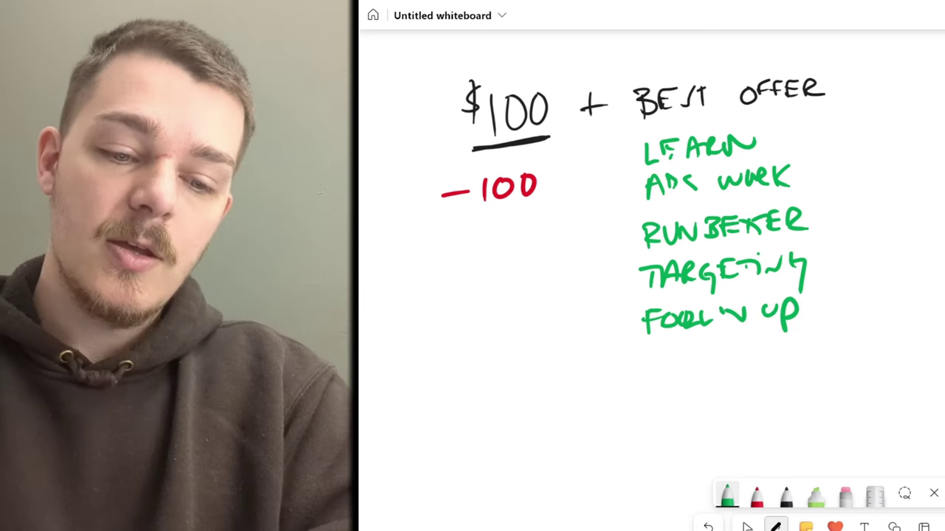
left_click_drag(645, 362, 685, 361)
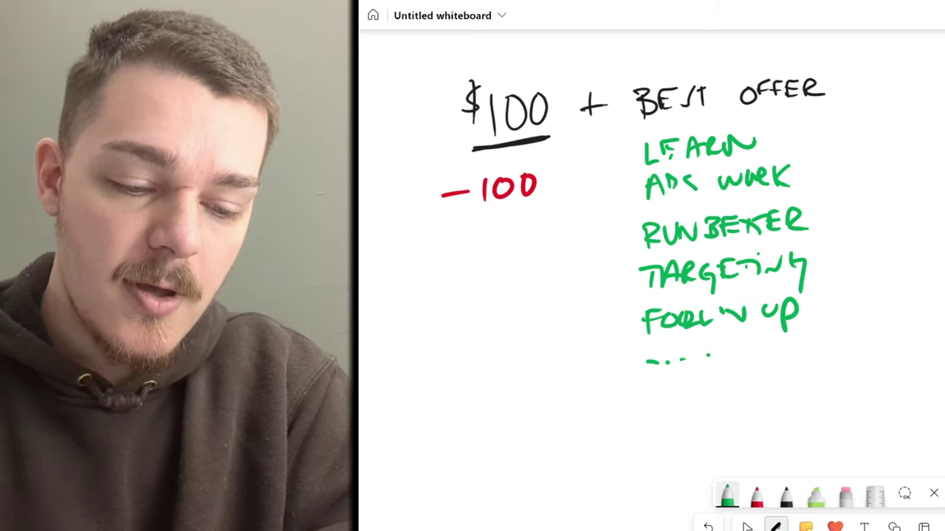
left_click_drag(440, 382, 912, 362)
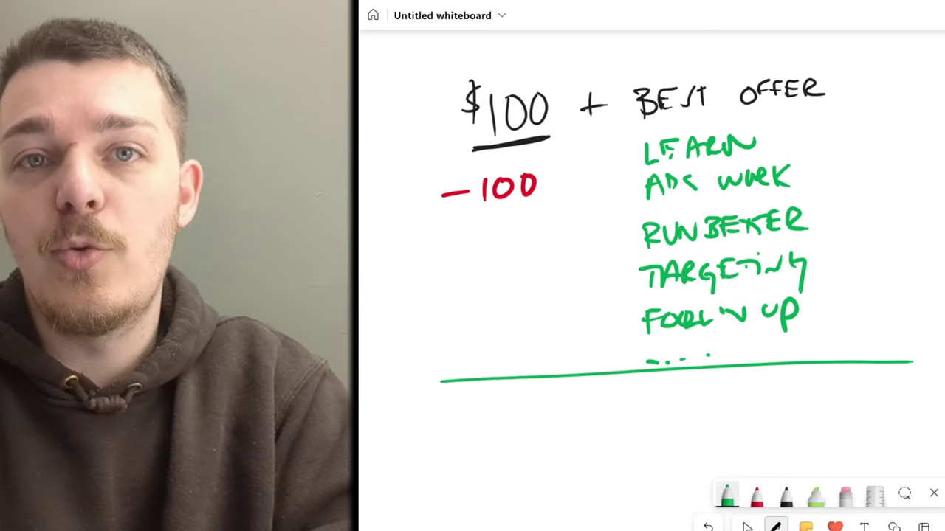
Step: Handwrite "$200" divided by "2" as a black fraction beneath the green line
left_click(784, 496)
mouse_move(665, 396)
left_mouse_down()
mouse_move(683, 409)
mouse_move(696, 393)
left_mouse_up()
mouse_move(718, 392)
left_mouse_down()
mouse_move(646, 408)
mouse_move(653, 412)
left_mouse_up()
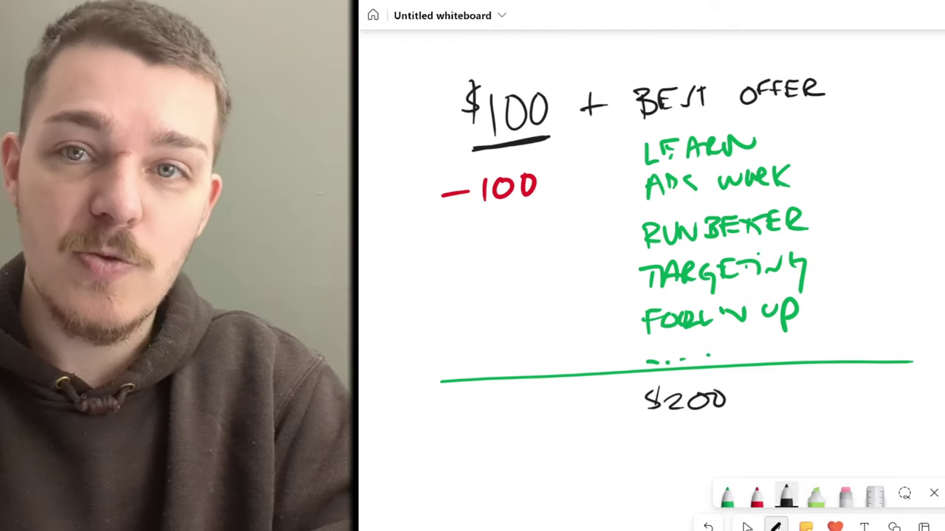
mouse_move(649, 423)
left_mouse_down()
mouse_move(747, 416)
mouse_move(720, 444)
left_mouse_up()
Step: Write "100" in black beside the fraction and draw a curved arrow from it up to the red "-100"
mouse_move(561, 449)
left_mouse_down()
mouse_move(562, 470)
mouse_move(584, 449)
left_mouse_up()
left_click_drag(604, 445, 603, 447)
mouse_move(550, 465)
left_mouse_down()
mouse_move(497, 215)
mouse_move(505, 242)
left_mouse_up()
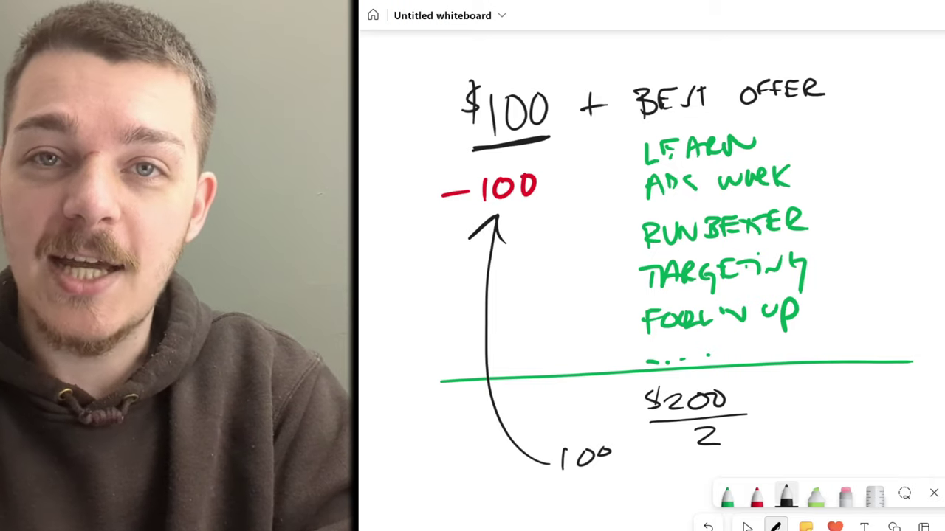
Step: Draw a black arrow from the "$200 / 2" fraction to a handwritten "$100" on its other side
mouse_move(770, 430)
left_mouse_down()
mouse_move(812, 443)
mouse_move(933, 435)
left_mouse_up()
left_click_drag(905, 430, 928, 434)
left_click_drag(935, 408, 933, 441)
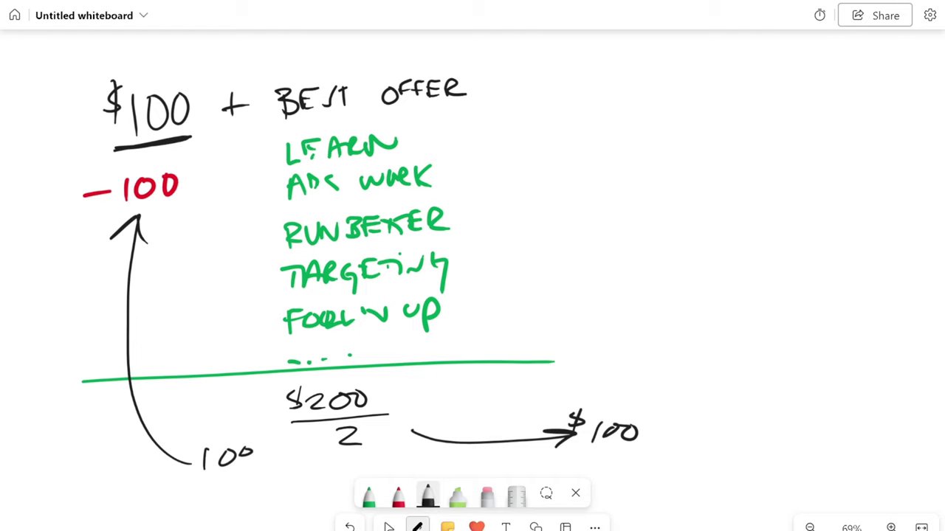
Step: Handwrite "$100 → 1 week" in black beside "BEST OFFER"
mouse_move(587, 79)
left_mouse_down()
mouse_move(587, 102)
mouse_move(605, 80)
left_mouse_up()
left_click_drag(626, 78, 624, 80)
left_click_drag(572, 76, 569, 94)
left_click_drag(657, 87, 730, 93)
left_click_drag(748, 83, 807, 85)
left_click_drag(812, 68, 812, 92)
left_click_drag(825, 75, 828, 92)
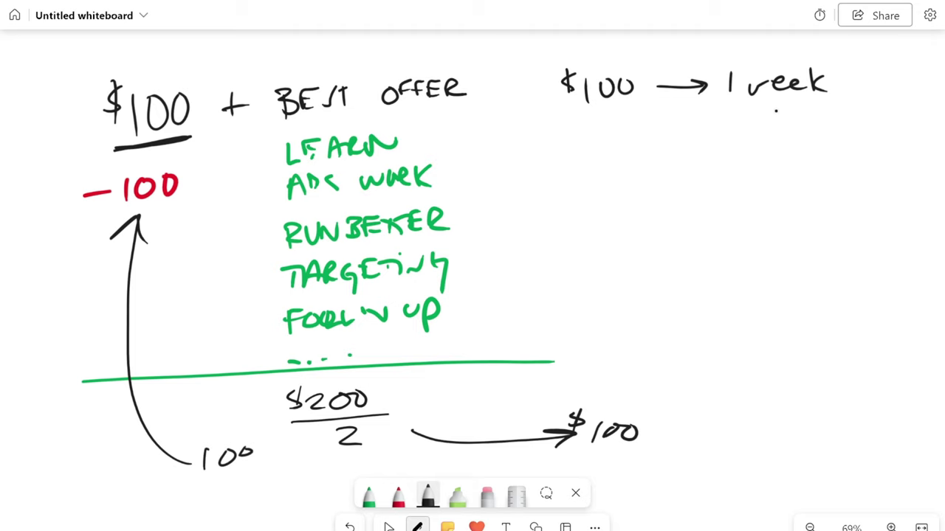
Step: Handwrite "REVALUATE" in black beneath "$100 → 1 week"
mouse_move(582, 143)
left_mouse_down()
mouse_move(583, 166)
mouse_move(596, 163)
left_mouse_up()
left_click_drag(619, 142, 618, 161)
mouse_move(604, 151)
left_mouse_down()
mouse_move(640, 139)
mouse_move(654, 156)
mouse_move(678, 144)
mouse_move(708, 152)
mouse_move(723, 136)
mouse_move(736, 144)
left_mouse_up()
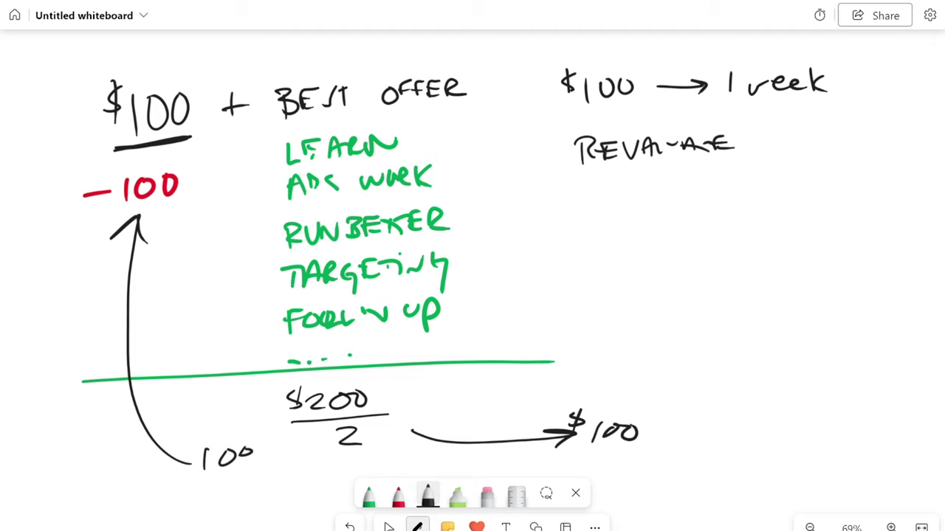
Step: Draw a downward arrow beneath "REVALUATE" and write "$100" in black below it
mouse_move(634, 170)
left_mouse_down()
mouse_move(622, 198)
mouse_move(638, 186)
left_mouse_up()
mouse_move(595, 220)
left_mouse_down()
mouse_move(591, 240)
mouse_move(614, 220)
left_mouse_up()
left_click_drag(630, 218, 574, 231)
left_click_drag(580, 207, 579, 233)
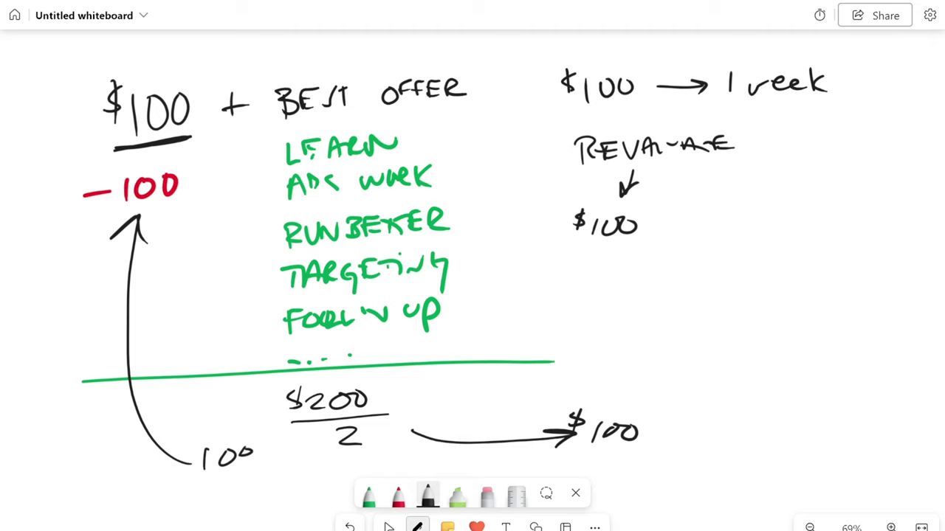
Step: Add "→ 1 week" after the lower "$100" and draw a curved arrow looping back to the upper "$100"
left_click_drag(649, 228, 710, 220)
mouse_move(696, 215)
left_mouse_down()
mouse_move(700, 229)
mouse_move(721, 226)
left_mouse_up()
mouse_move(741, 215)
left_mouse_down()
mouse_move(761, 225)
mouse_move(818, 217)
left_mouse_up()
mouse_move(779, 251)
left_mouse_down()
mouse_move(545, 104)
mouse_move(507, 101)
mouse_move(576, 122)
left_mouse_up()
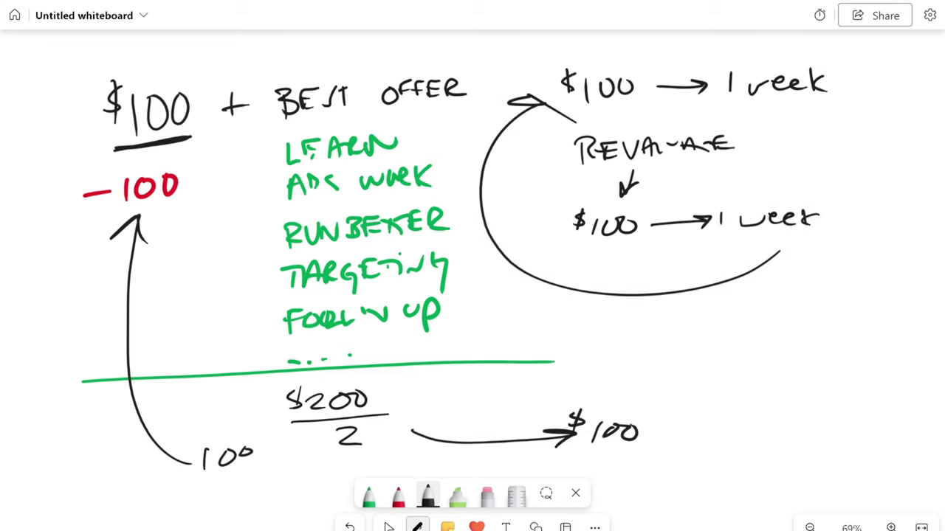